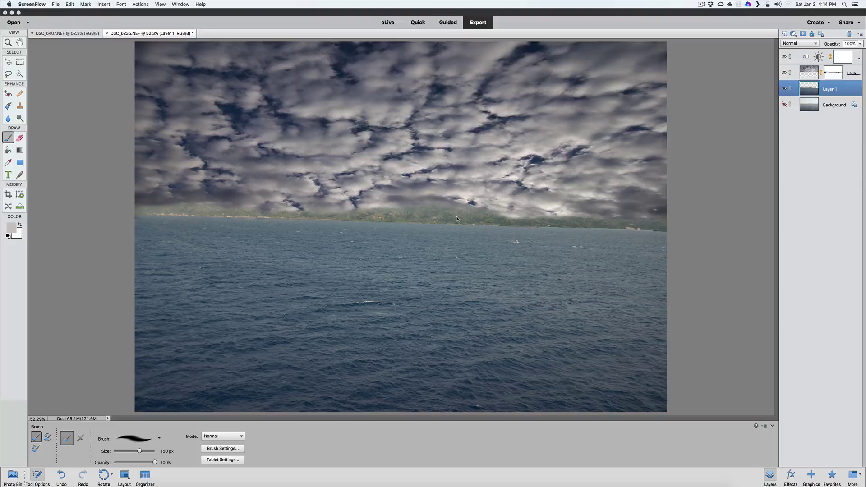
Step: Revert DSC_6235 to its original photo and duplicate the Background as Layer 1
{"action": "left_click", "coordinate": [70, 5]}
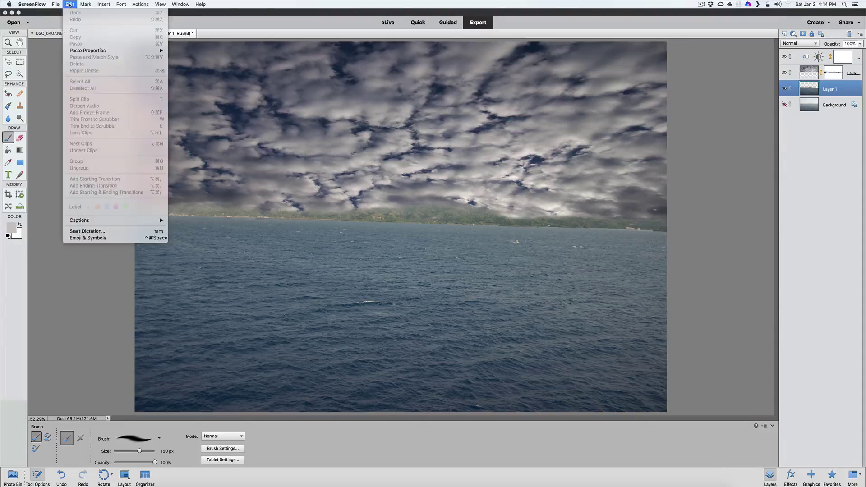
{"action": "left_click", "coordinate": [96, 15]}
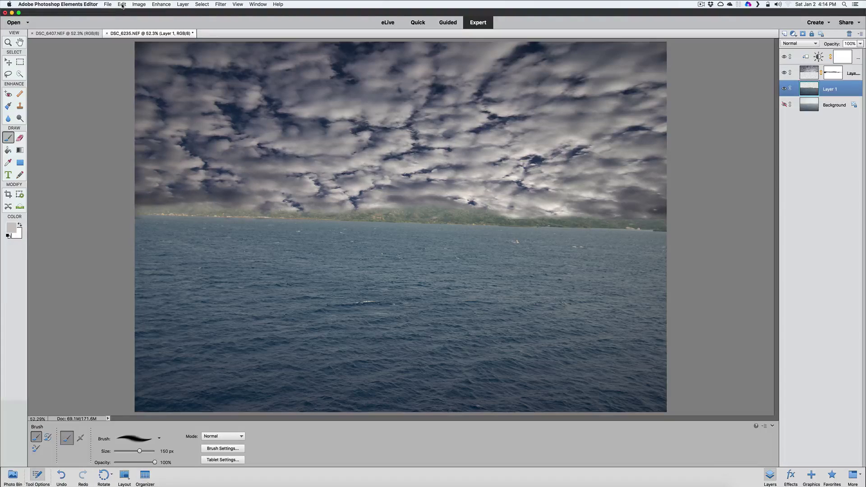
{"action": "left_click", "coordinate": [122, 4]}
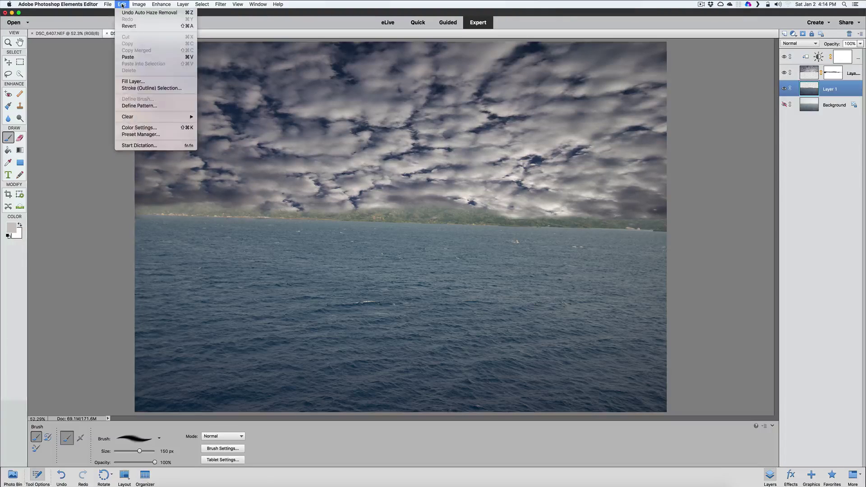
{"action": "left_click", "coordinate": [122, 26]}
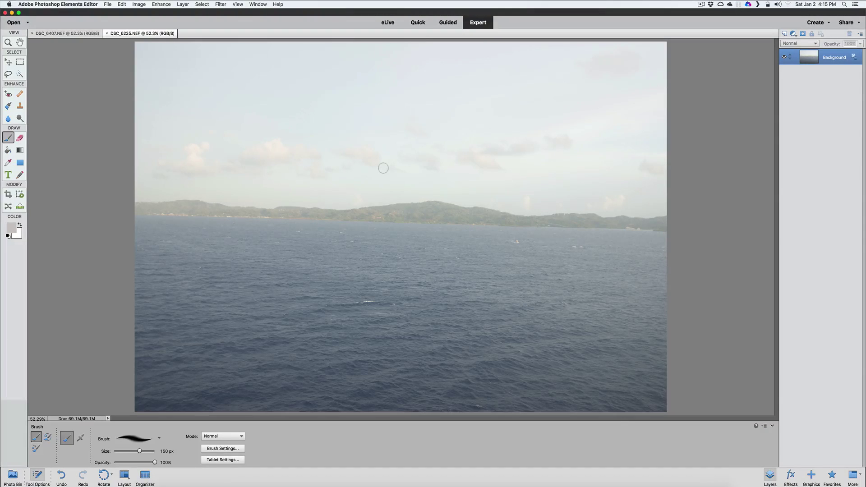
{"action": "key", "text": "super+j"}
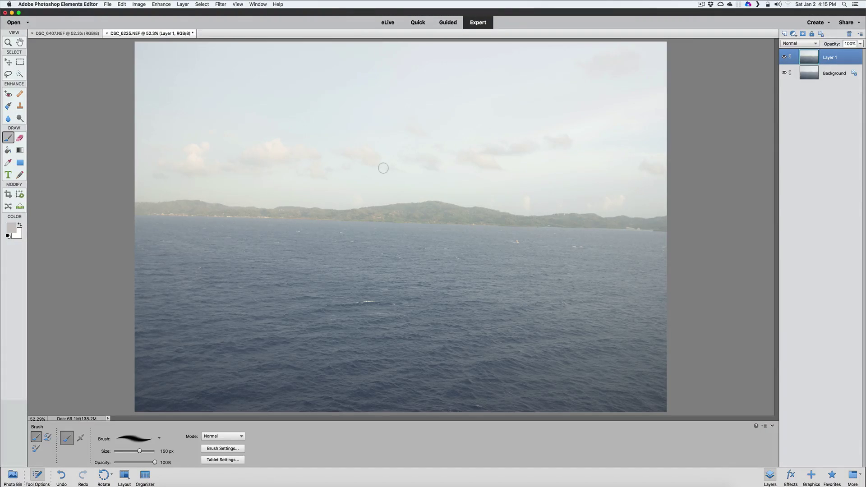
Step: Hide the Background layer and select the whole sky with Quick Selection
{"action": "left_click", "coordinate": [783, 72]}
{"action": "left_click", "coordinate": [19, 74]}
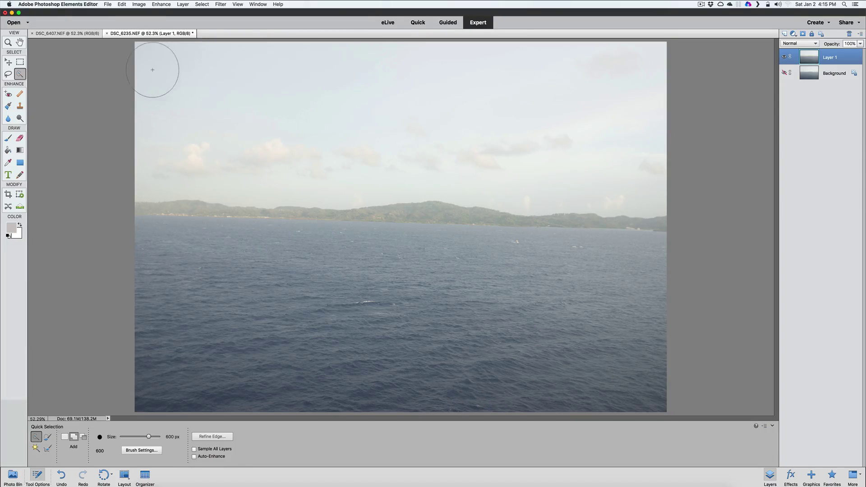
{"action": "left_click", "coordinate": [158, 72]}
{"action": "mouse_move", "coordinate": [208, 74]}
{"action": "left_mouse_down"}
{"action": "mouse_move", "coordinate": [286, 115]}
{"action": "mouse_move", "coordinate": [480, 138]}
{"action": "left_mouse_up"}
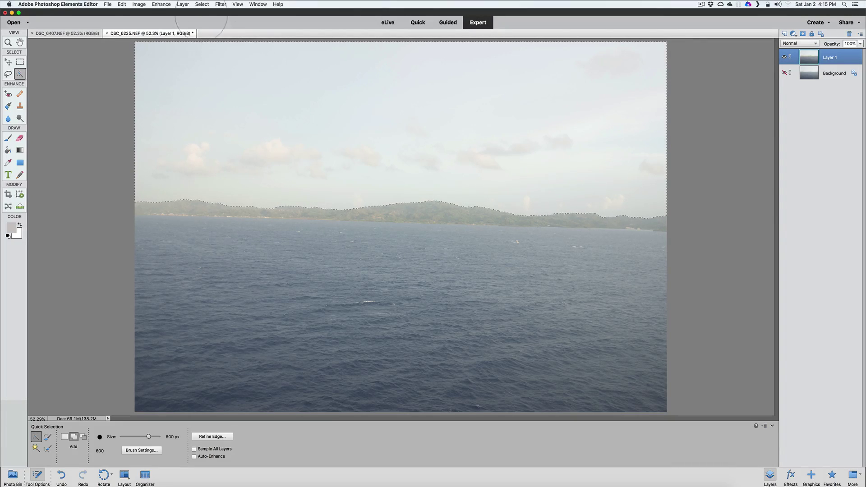
Step: Invert the selection to the sea and hills and copy it onto new Layer 2
{"action": "left_click", "coordinate": [202, 5]}
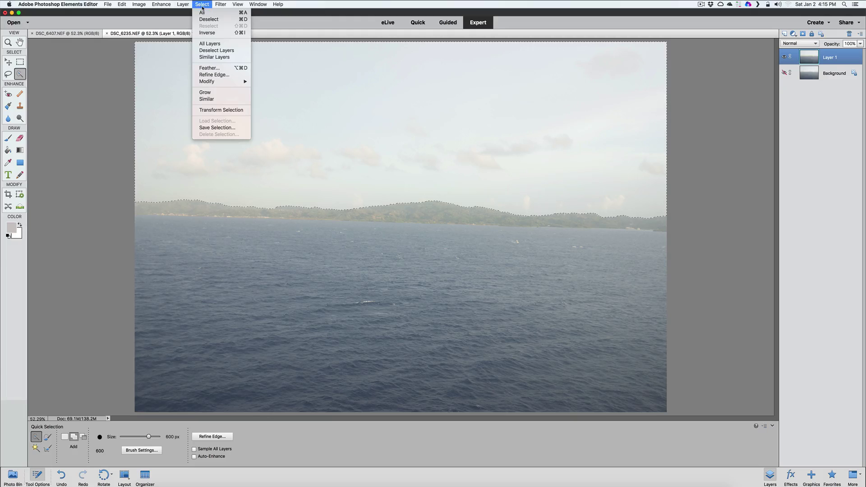
{"action": "left_click", "coordinate": [202, 34]}
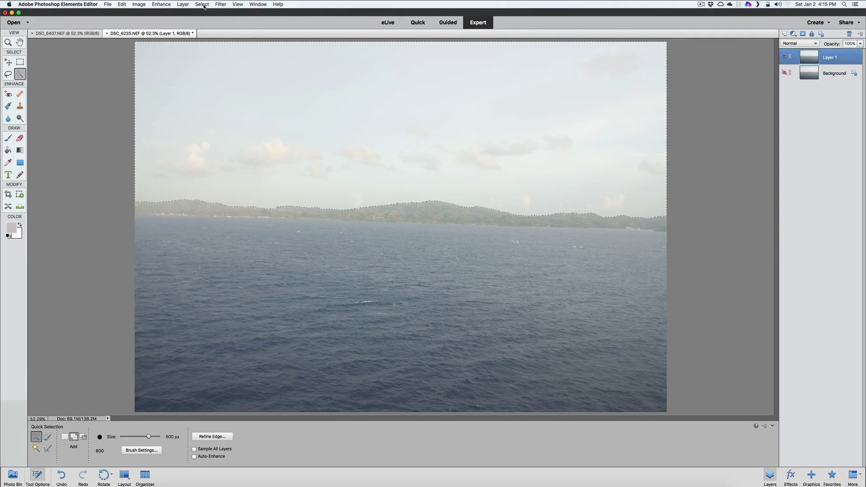
{"action": "left_click", "coordinate": [203, 5]}
{"action": "left_click", "coordinate": [203, 35]}
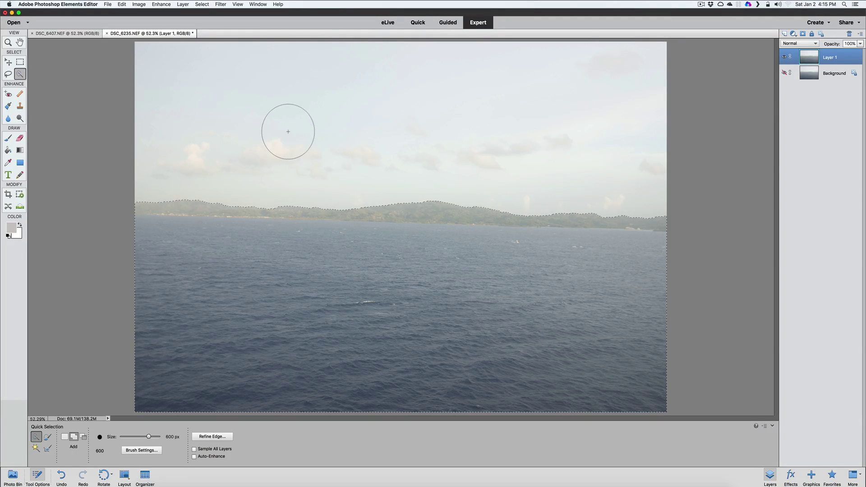
{"action": "key", "text": "ctrl+j"}
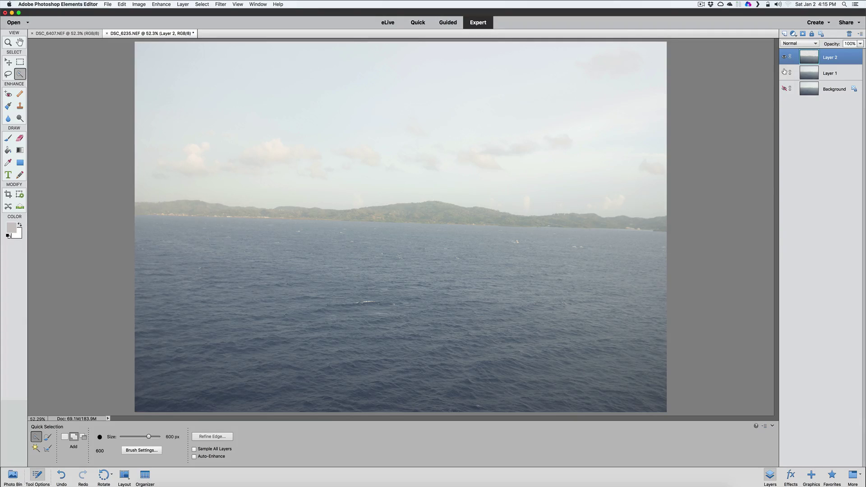
{"action": "left_click", "coordinate": [784, 72]}
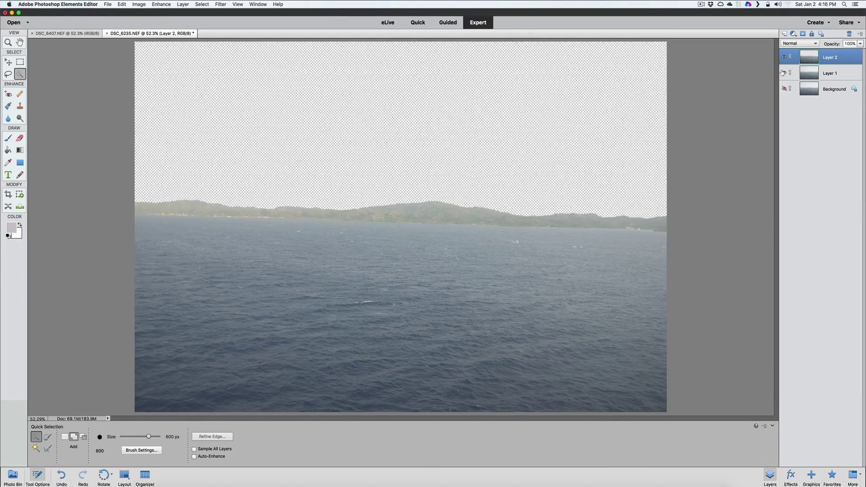
{"action": "left_click", "coordinate": [783, 73]}
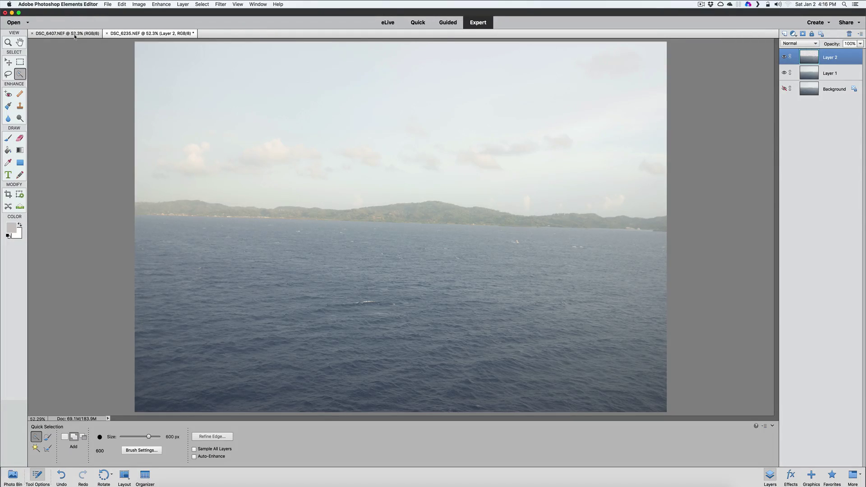
{"action": "left_click", "coordinate": [75, 35]}
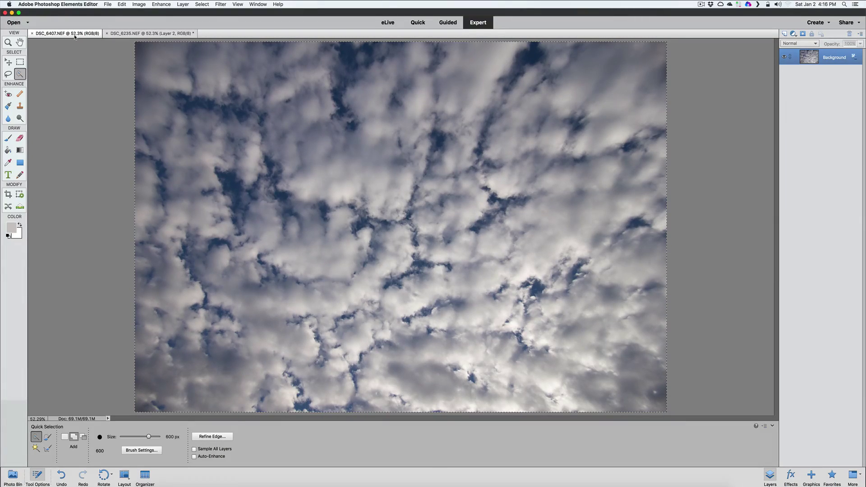
Step: Copy the entire DSC_6407 cloud photo and paste it into DSC_6235 as Layer 3
{"action": "left_click", "coordinate": [122, 4]}
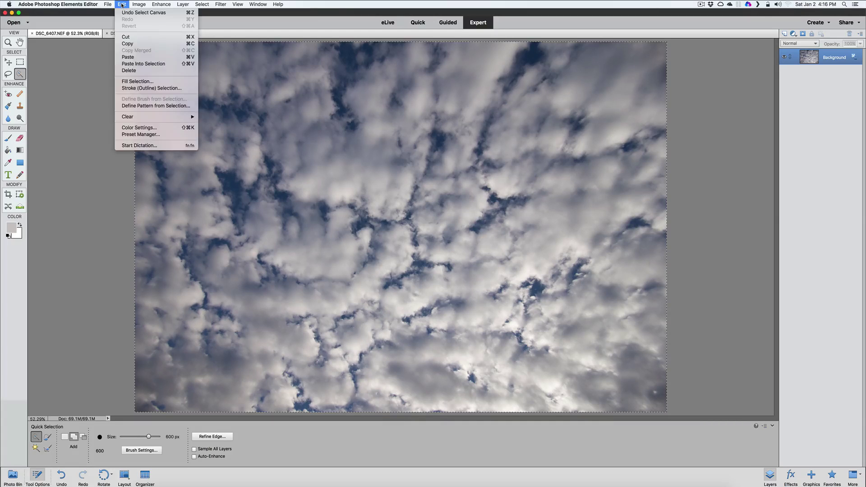
{"action": "left_click", "coordinate": [123, 44]}
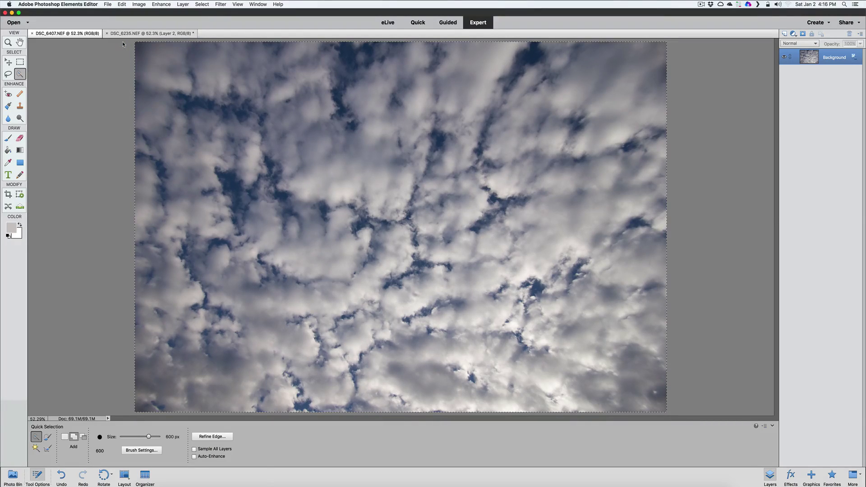
{"action": "left_click", "coordinate": [129, 35]}
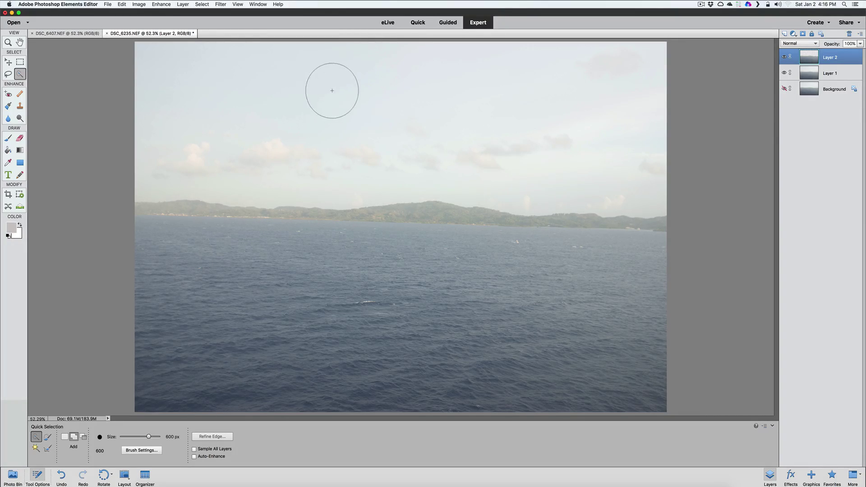
{"action": "left_click", "coordinate": [122, 5]}
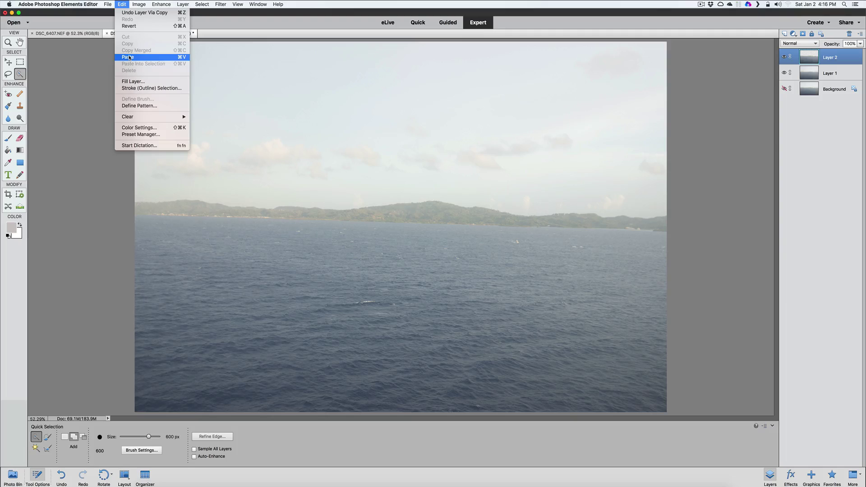
{"action": "left_click", "coordinate": [129, 57]}
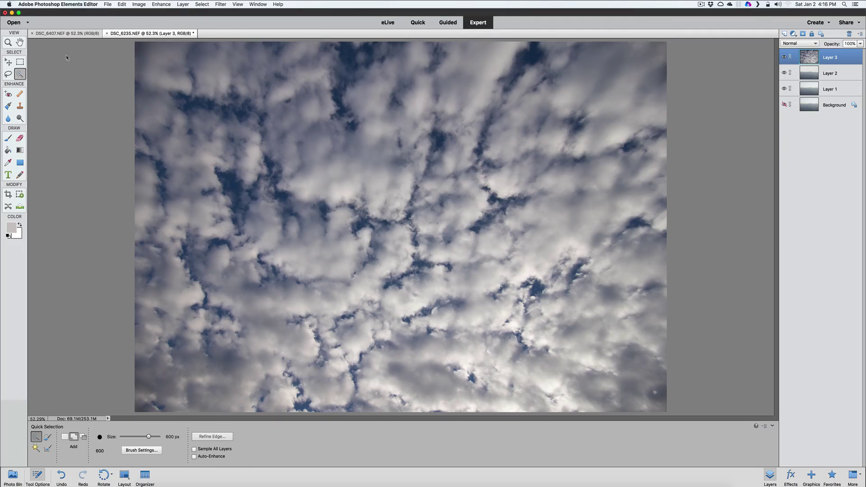
Step: Squash the clouds to 48.25% height above the horizon and skew the bottom-right corner to match it
{"action": "key", "text": "v"}
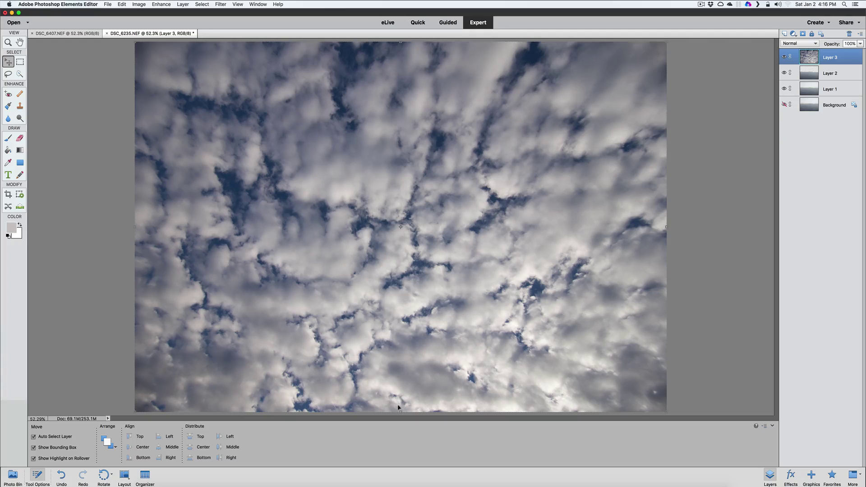
{"action": "left_click_drag", "start_coordinate": [399, 410], "coordinate": [399, 208]}
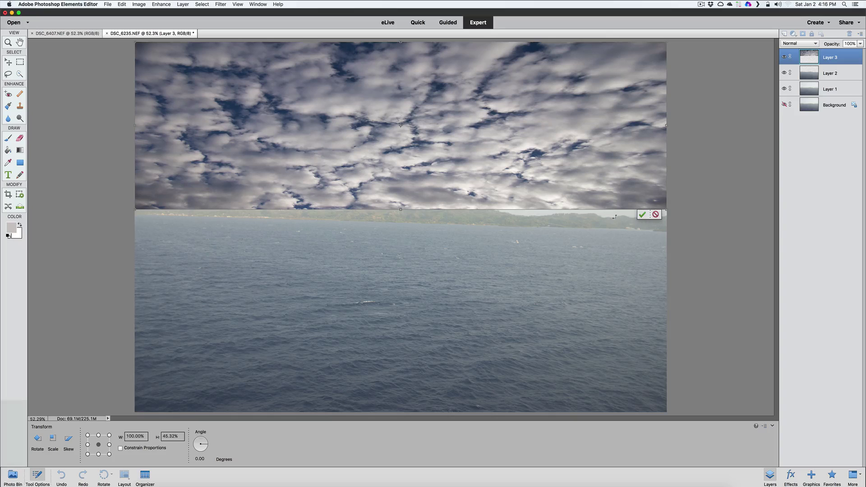
{"action": "left_click", "coordinate": [70, 441]}
{"action": "left_click", "coordinate": [37, 436]}
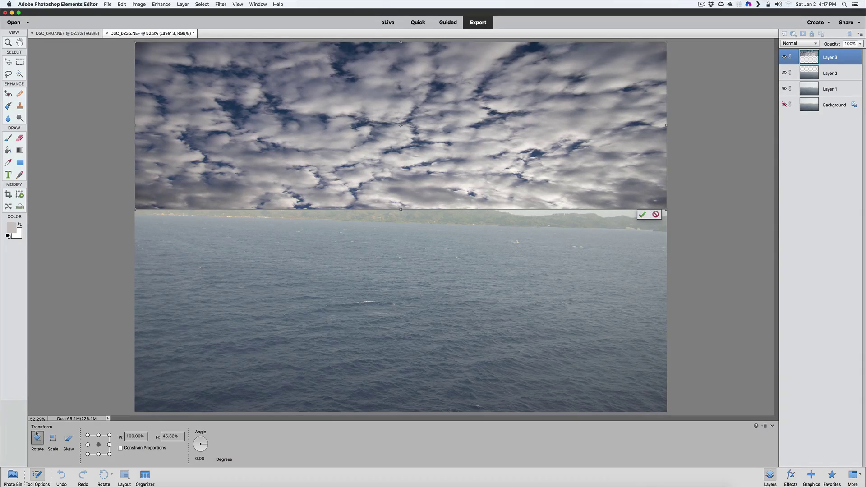
{"action": "left_click", "coordinate": [69, 440]}
{"action": "left_click_drag", "start_coordinate": [666, 212], "coordinate": [665, 220]}
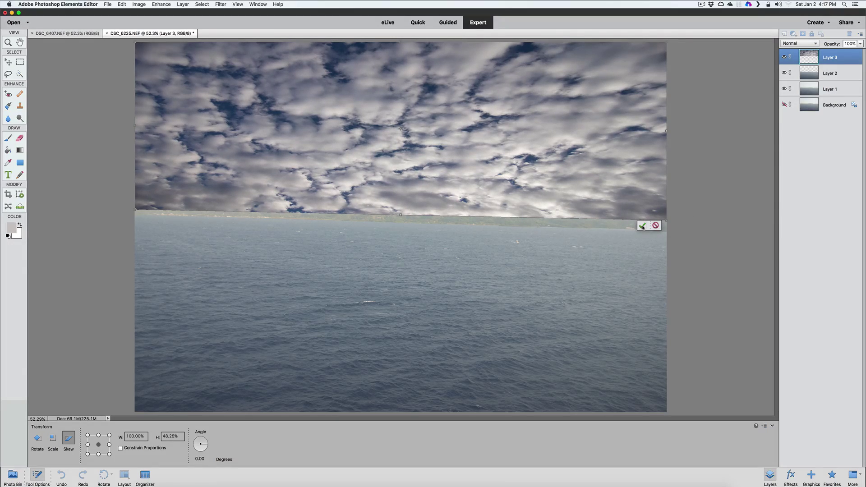
{"action": "left_click", "coordinate": [641, 225]}
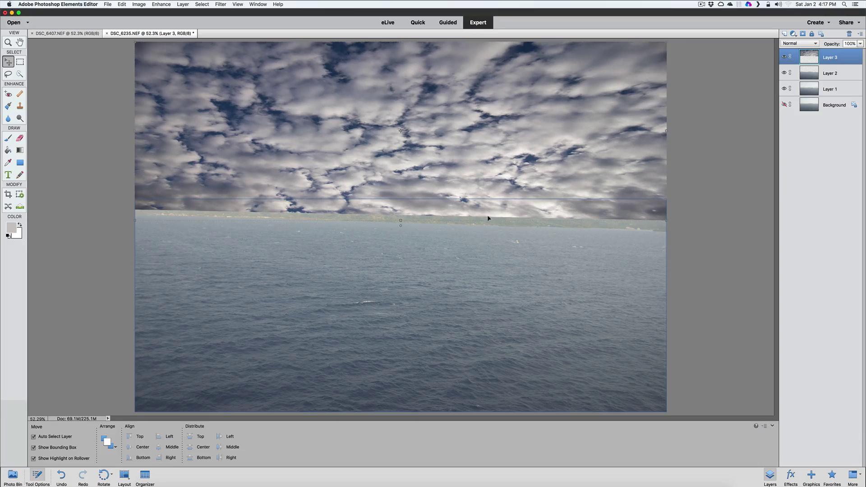
Step: Mask Layer 3 by painting black along the horizon, then switch to white with a smaller brush
{"action": "left_click", "coordinate": [803, 34]}
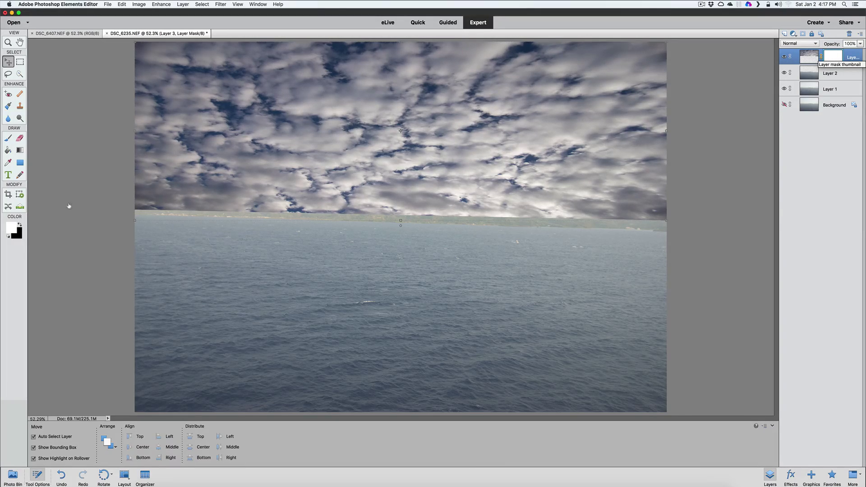
{"action": "left_click", "coordinate": [20, 223]}
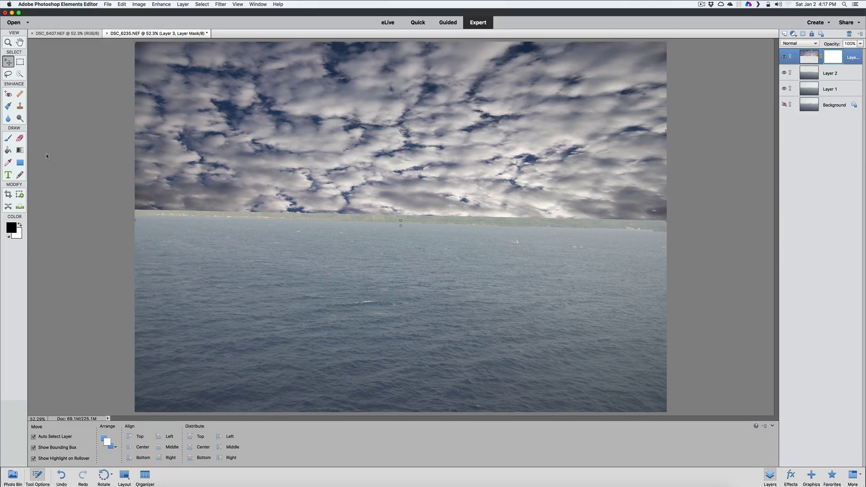
{"action": "left_click", "coordinate": [8, 140]}
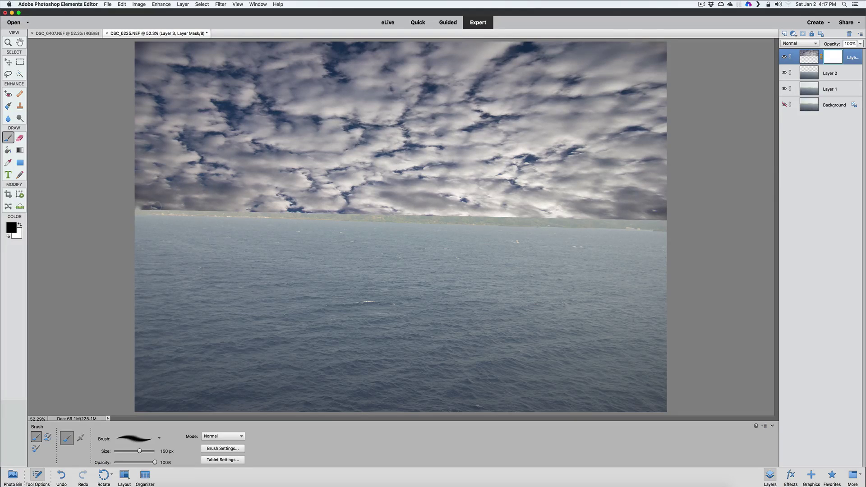
{"action": "mouse_move", "coordinate": [144, 211]}
{"action": "left_mouse_down"}
{"action": "mouse_move", "coordinate": [224, 206]}
{"action": "mouse_move", "coordinate": [186, 201]}
{"action": "mouse_move", "coordinate": [250, 212]}
{"action": "mouse_move", "coordinate": [525, 214]}
{"action": "left_mouse_up"}
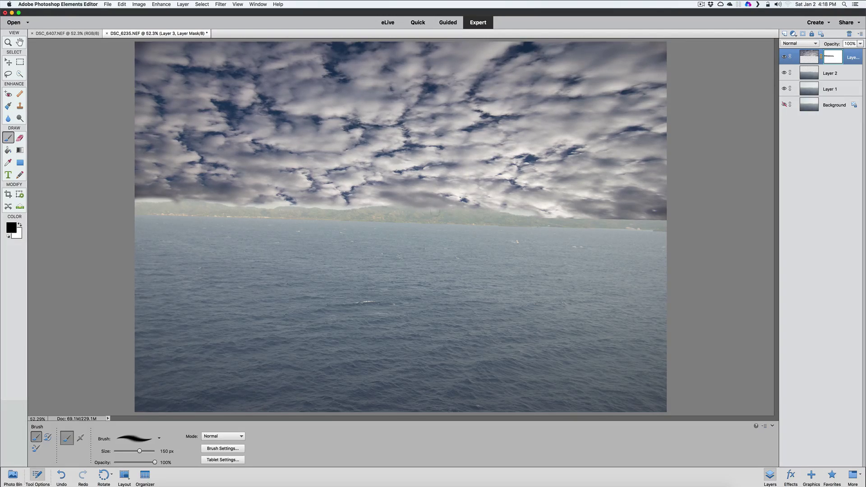
{"action": "left_click_drag", "start_coordinate": [396, 209], "coordinate": [662, 219]}
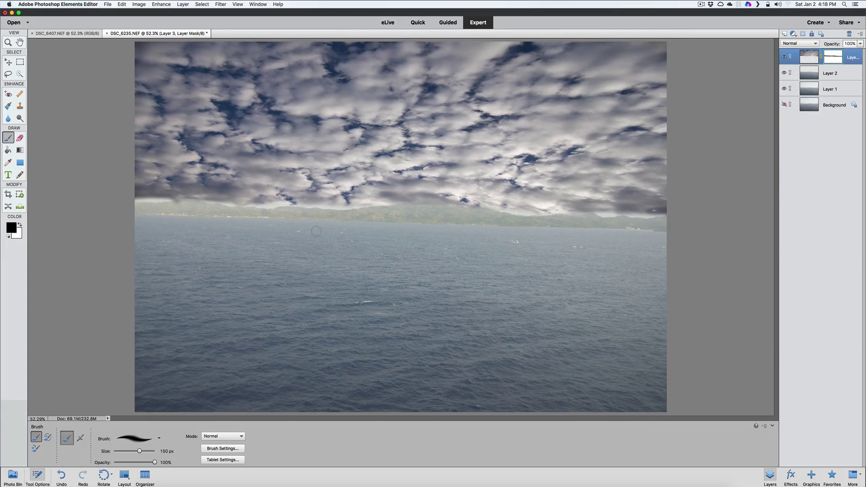
{"action": "key", "text": "x"}
{"action": "key", "text": "bracketleft"}
{"action": "key", "text": "bracketleft"}
{"action": "key", "text": "bracketleft"}
{"action": "key", "text": "bracketleft"}
{"action": "key", "text": "bracketleft"}
Step: Paint white on the Layer 3 mask in four strokes along the horizon, left to right
{"action": "mouse_move", "coordinate": [155, 200]}
{"action": "left_mouse_down"}
{"action": "mouse_move", "coordinate": [145, 200]}
{"action": "mouse_move", "coordinate": [268, 206]}
{"action": "left_mouse_up"}
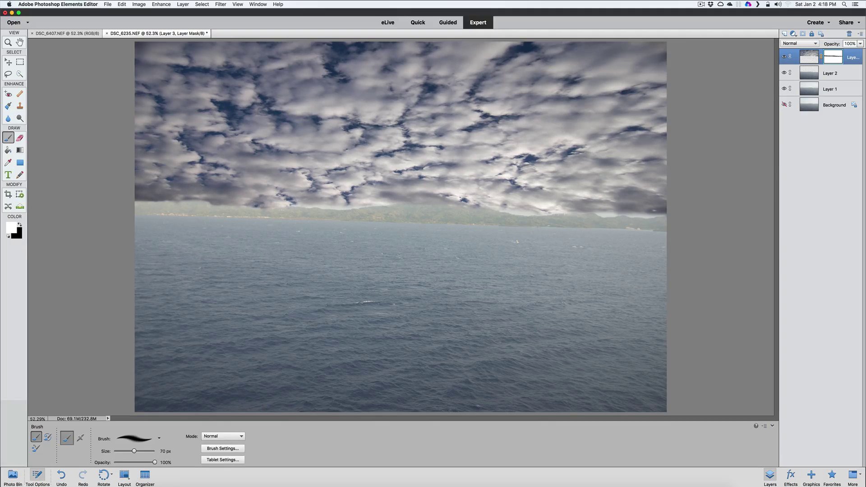
{"action": "left_click_drag", "start_coordinate": [293, 206], "coordinate": [389, 202]}
{"action": "mouse_move", "coordinate": [500, 211]}
{"action": "left_mouse_down"}
{"action": "mouse_move", "coordinate": [535, 212]}
{"action": "mouse_move", "coordinate": [520, 213]}
{"action": "left_mouse_up"}
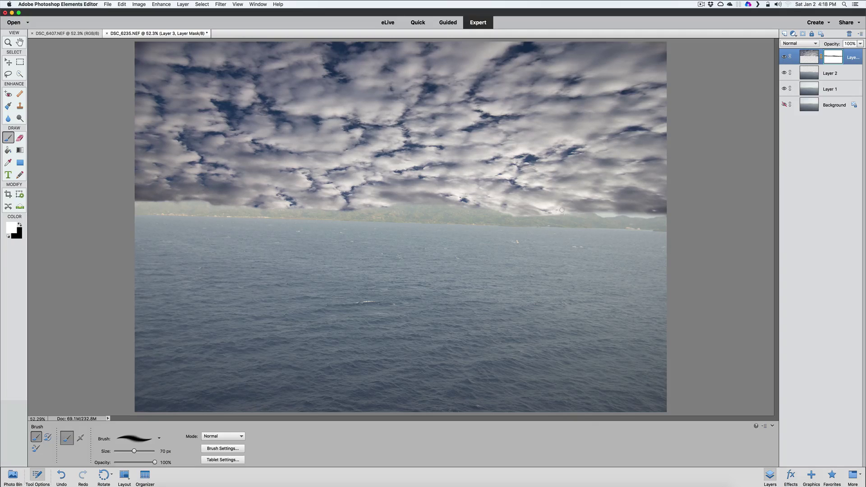
{"action": "left_click_drag", "start_coordinate": [597, 212], "coordinate": [661, 215]}
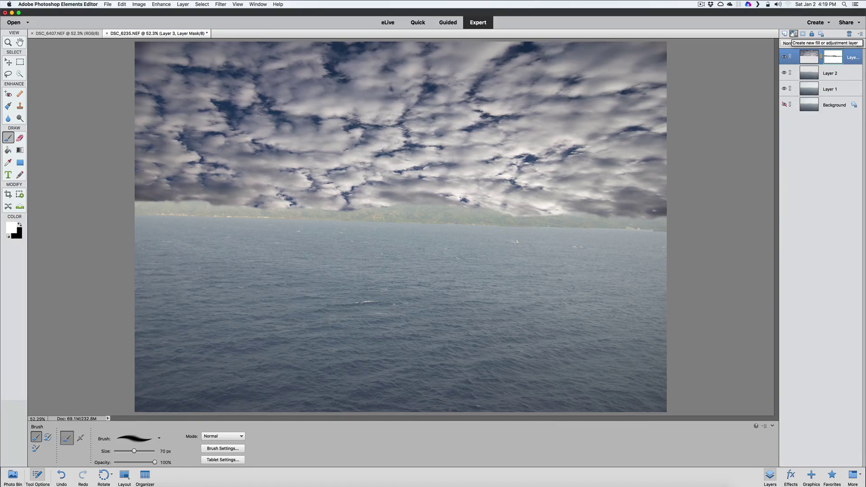
Step: Add a Brightness/Contrast layer clipped to the clouds, with Brightness -25 and Contrast 48
{"action": "left_click", "coordinate": [792, 34]}
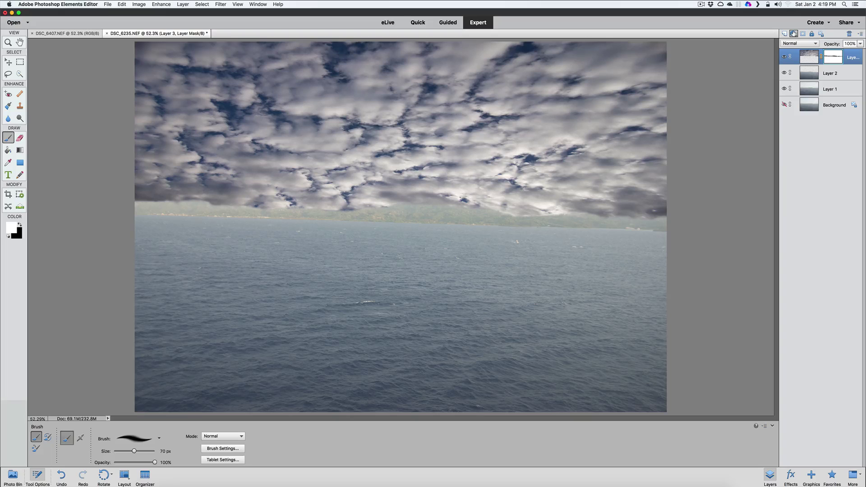
{"action": "left_click", "coordinate": [792, 34]}
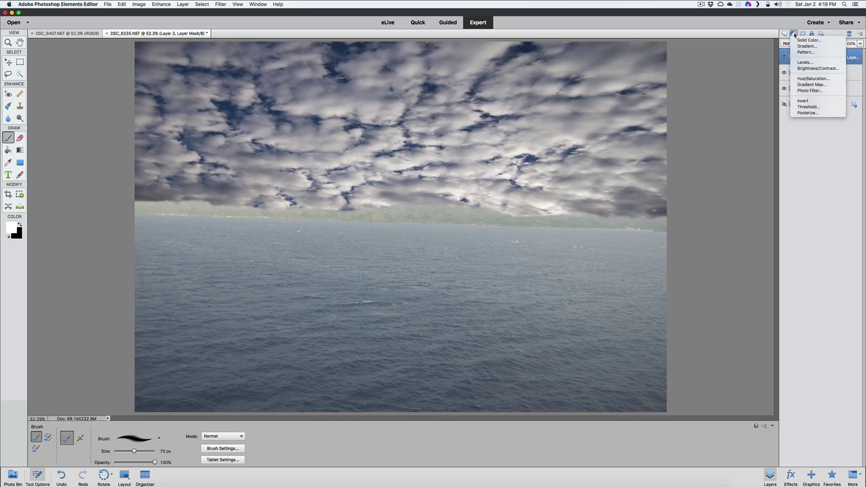
{"action": "left_click", "coordinate": [799, 71]}
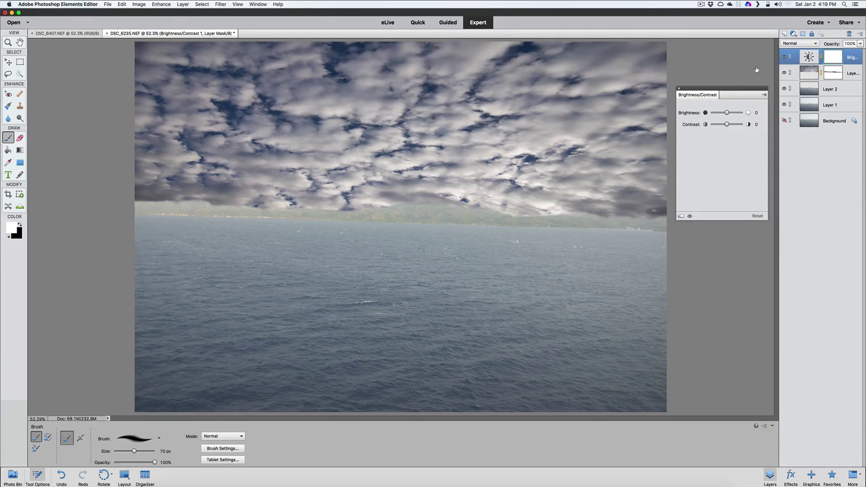
{"action": "key", "text": "super+g"}
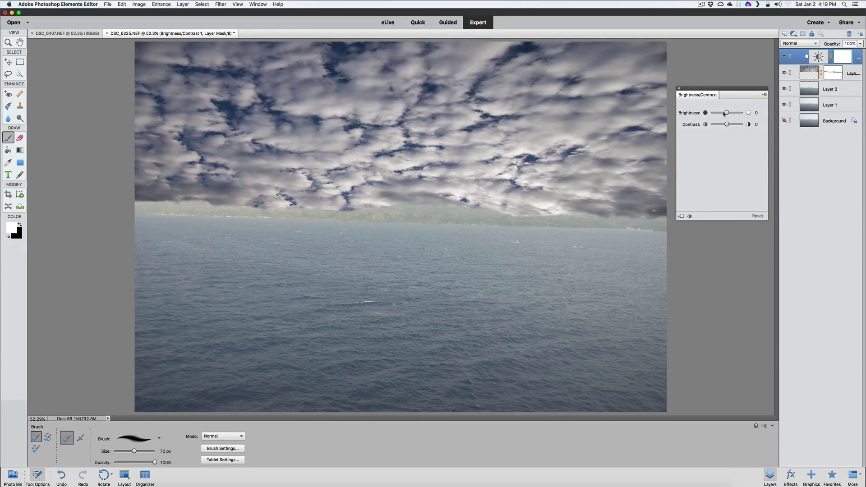
{"action": "left_click_drag", "start_coordinate": [726, 113], "coordinate": [724, 114]}
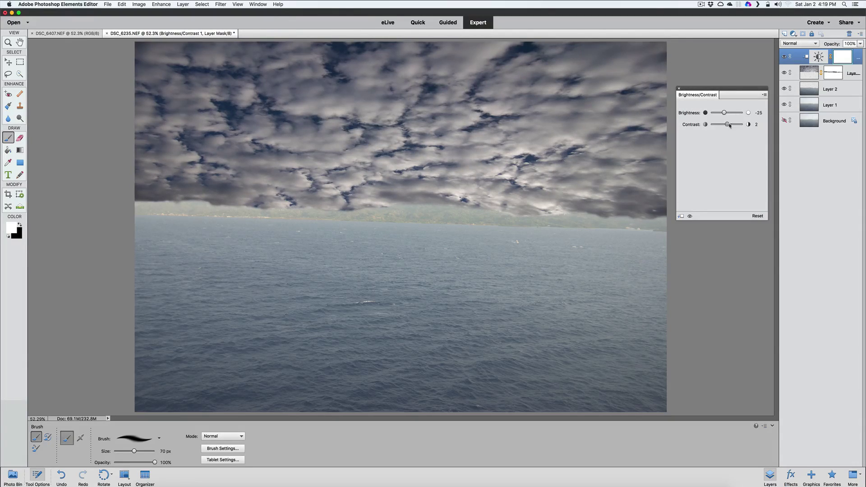
{"action": "mouse_move", "coordinate": [726, 125]}
{"action": "left_mouse_down"}
{"action": "mouse_move", "coordinate": [740, 127]}
{"action": "mouse_move", "coordinate": [733, 128]}
{"action": "left_mouse_up"}
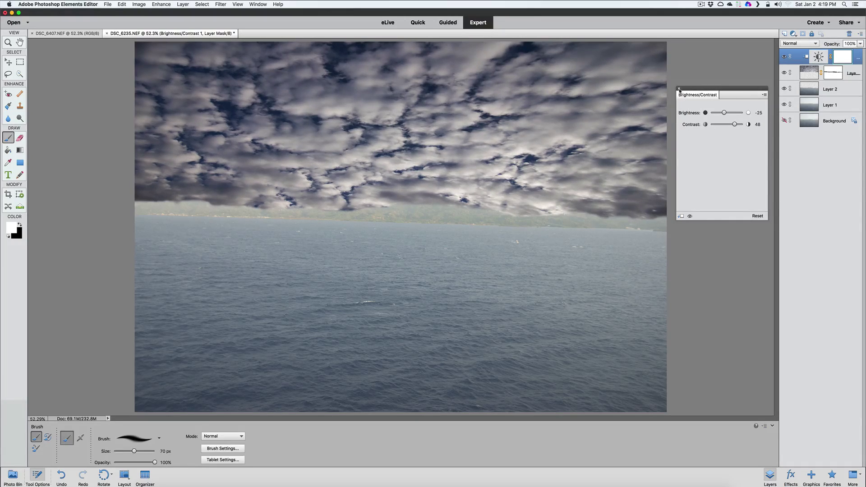
Step: Close the Brightness/Contrast panel, toggle Layer 1's visibility off and on, and select Layer 1
{"action": "left_click", "coordinate": [679, 89]}
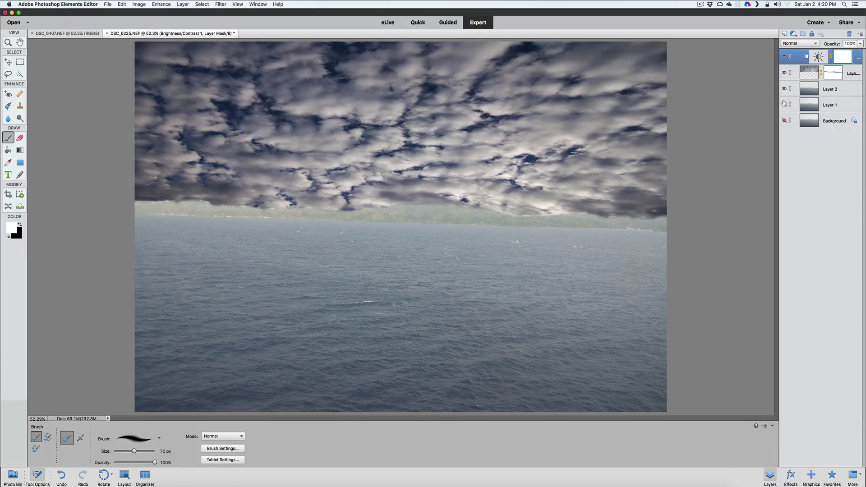
{"action": "left_click", "coordinate": [783, 104]}
{"action": "left_click", "coordinate": [783, 104]}
{"action": "left_click", "coordinate": [831, 104]}
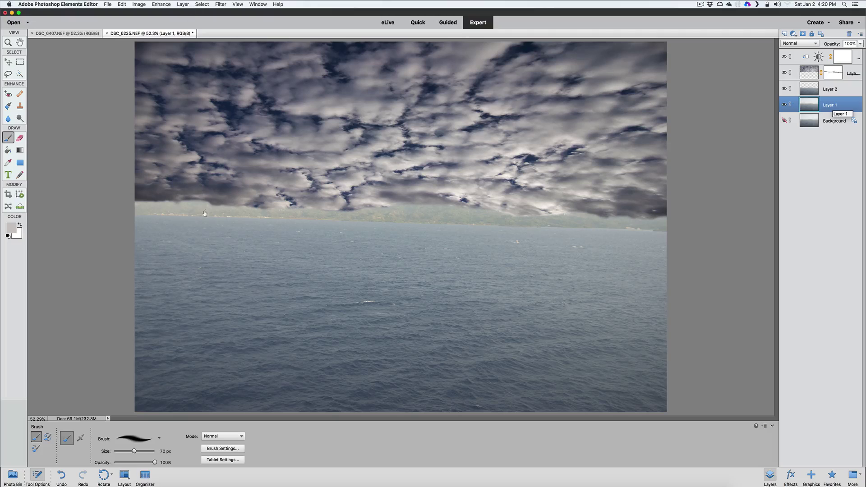
Step: Apply Auto Haze Removal to Layer 1 and hide Layer 2 to reveal the darker sea
{"action": "left_click", "coordinate": [157, 5]}
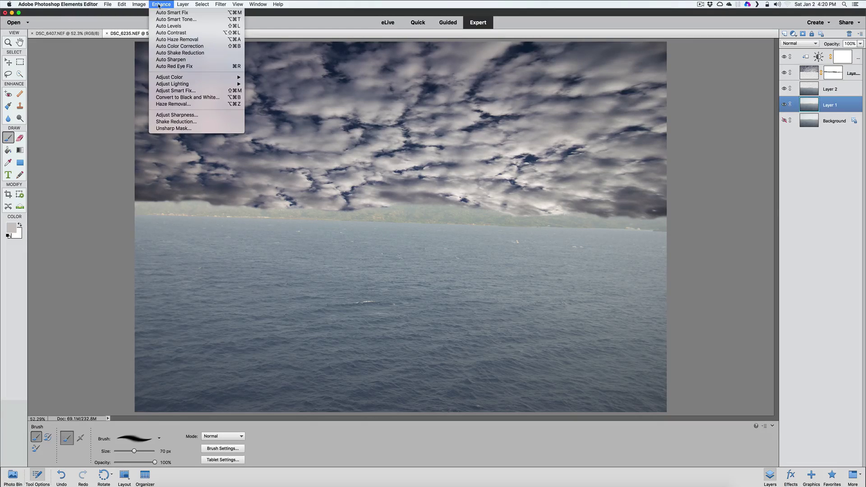
{"action": "left_click", "coordinate": [183, 40]}
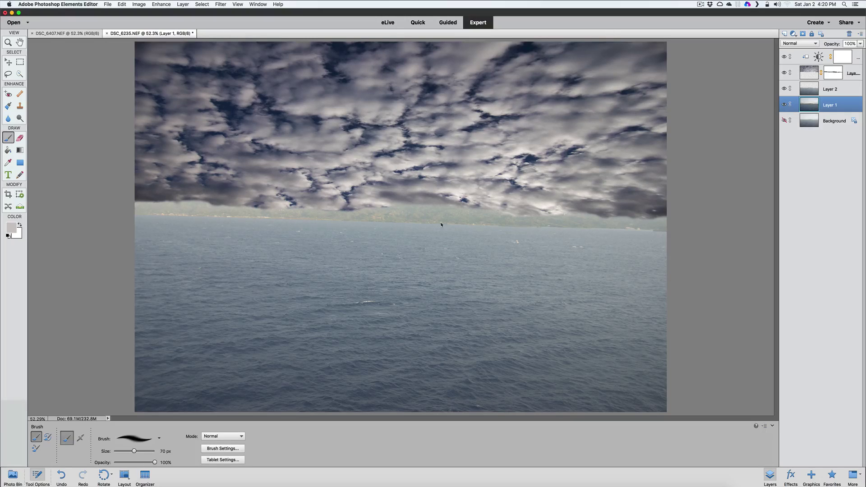
{"action": "left_click", "coordinate": [784, 89]}
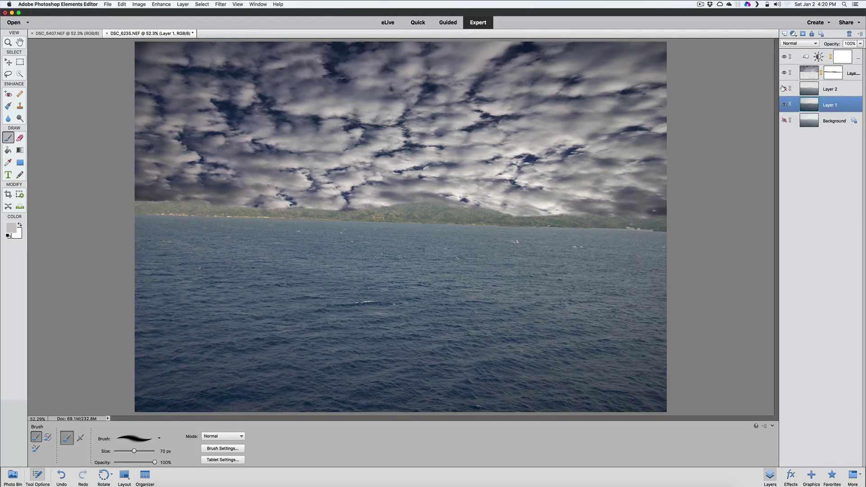
Step: Make Layer 2 visible, select it, and apply Auto Haze Removal to it
{"action": "left_click", "coordinate": [783, 89]}
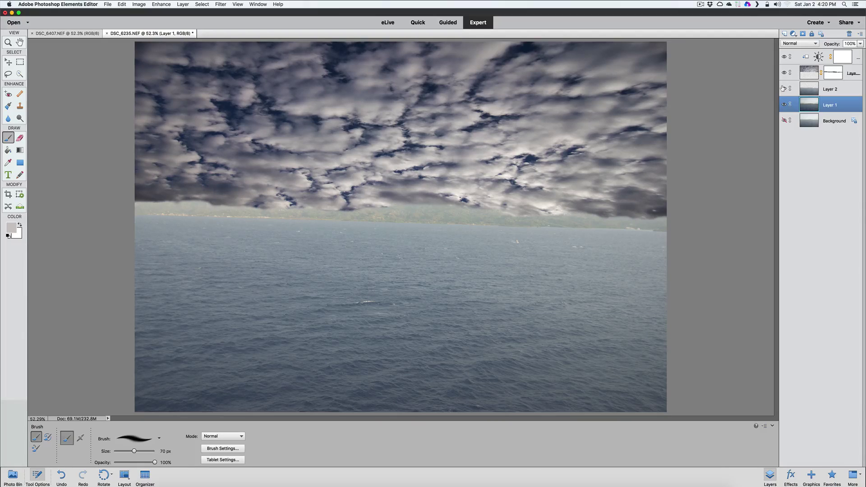
{"action": "left_click", "coordinate": [829, 89]}
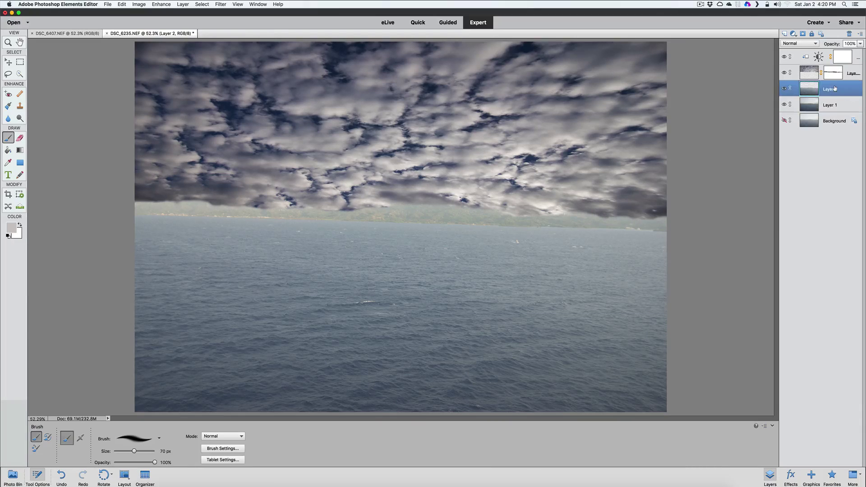
{"action": "left_click", "coordinate": [162, 5]}
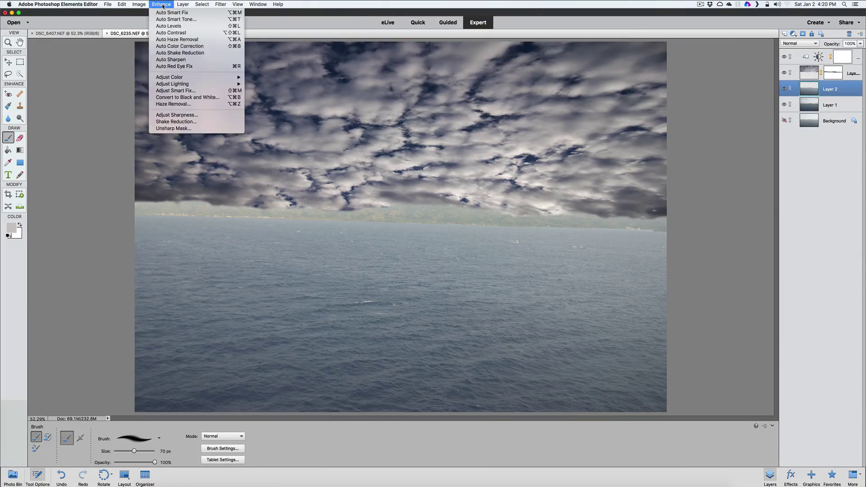
{"action": "left_click", "coordinate": [167, 39]}
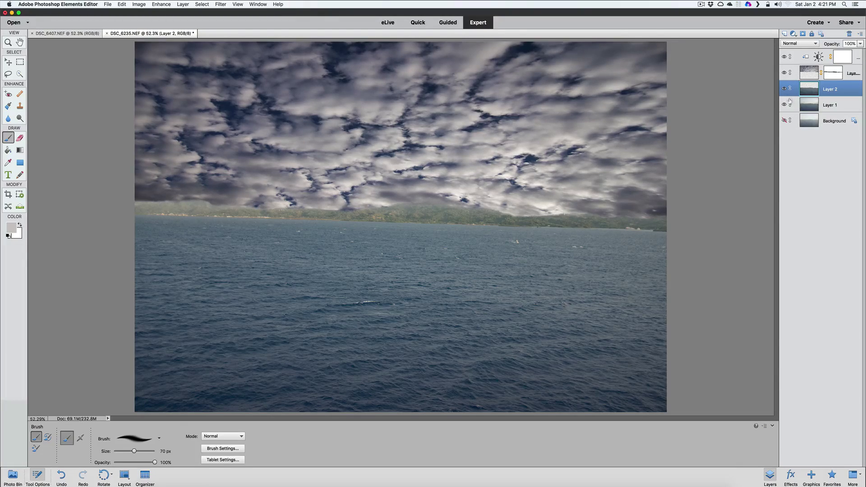
Step: Save the image as 'ocean' in JPEG format via Save As
{"action": "left_click", "coordinate": [109, 5]}
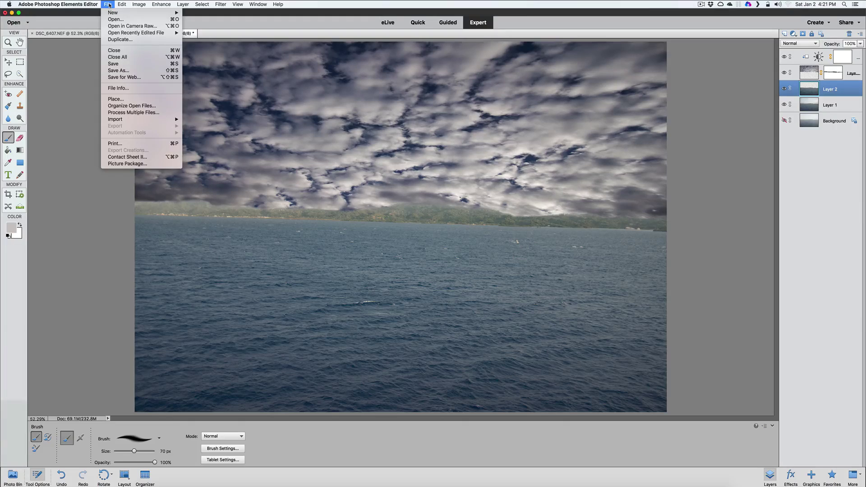
{"action": "left_click", "coordinate": [114, 71]}
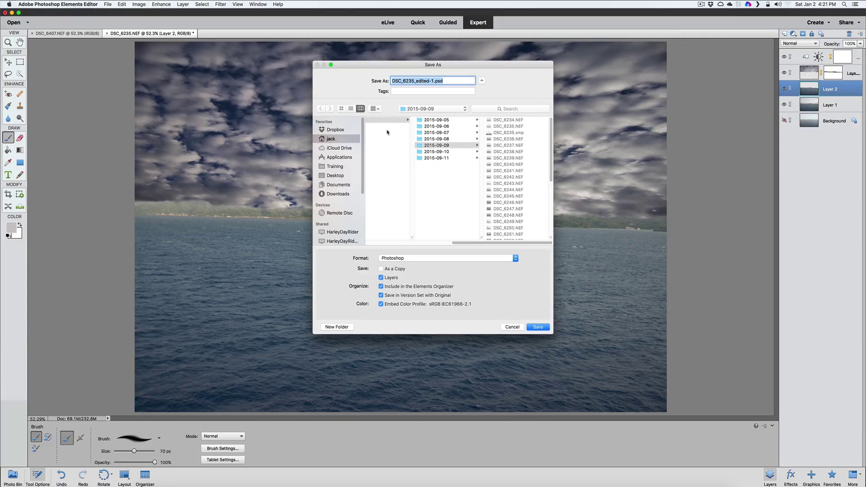
{"action": "type", "text": "ocean"}
{"action": "left_click", "coordinate": [406, 258]}
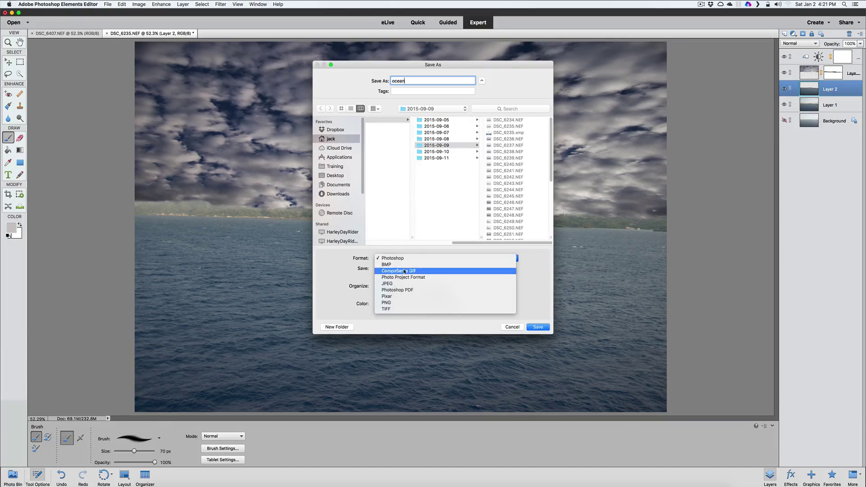
{"action": "left_click", "coordinate": [401, 283]}
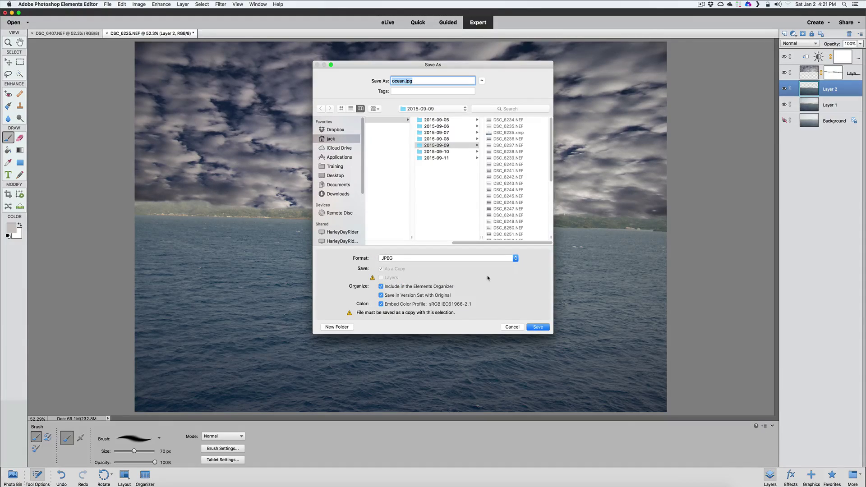
{"action": "left_click", "coordinate": [535, 327]}
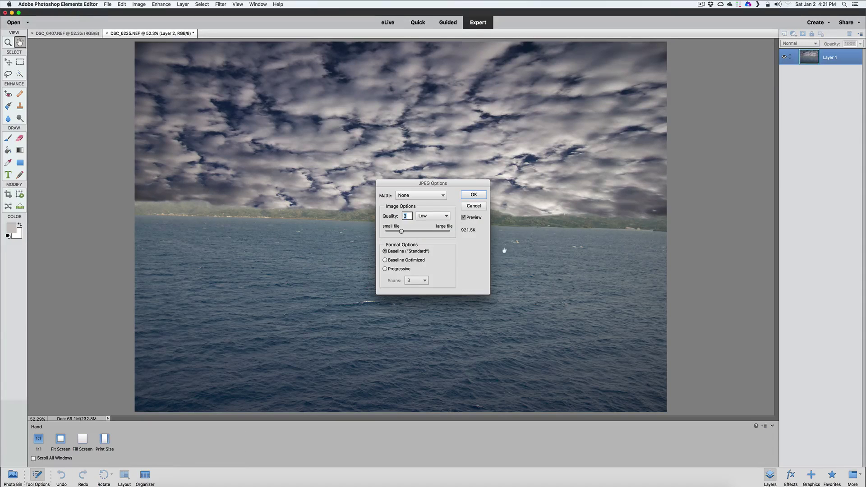
Step: Set the JPEG quality slider to 10 (Maximum) and confirm to save ocean.jpg
{"action": "left_click_drag", "start_coordinate": [400, 232], "coordinate": [449, 232]}
{"action": "left_click_drag", "start_coordinate": [449, 232], "coordinate": [434, 232]}
{"action": "left_click_drag", "start_coordinate": [435, 232], "coordinate": [441, 232]}
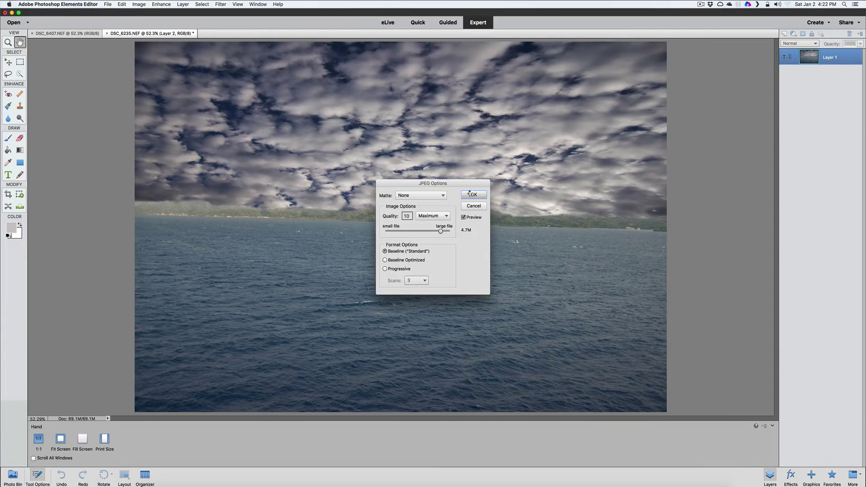
{"action": "left_click", "coordinate": [472, 195]}
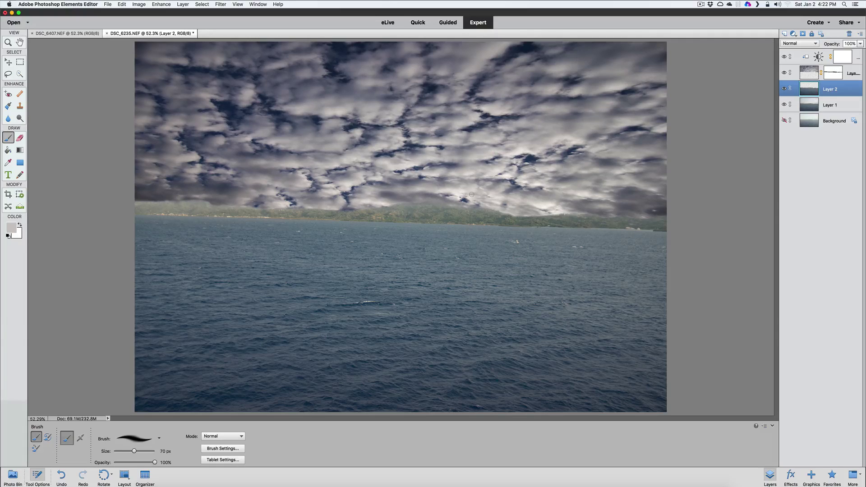